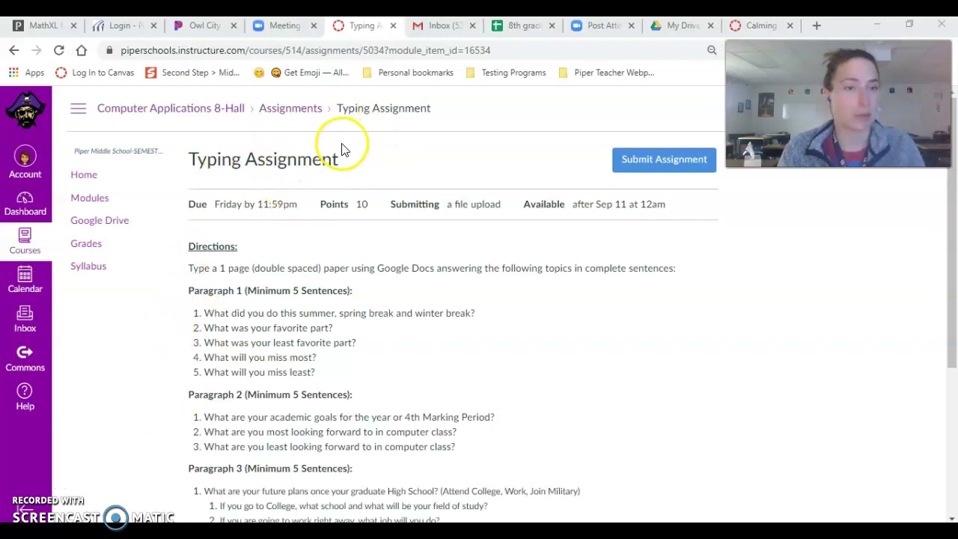
Scroll down through the Typing Assignment directions and writing prompts
scroll(311, 165, "down", 1)
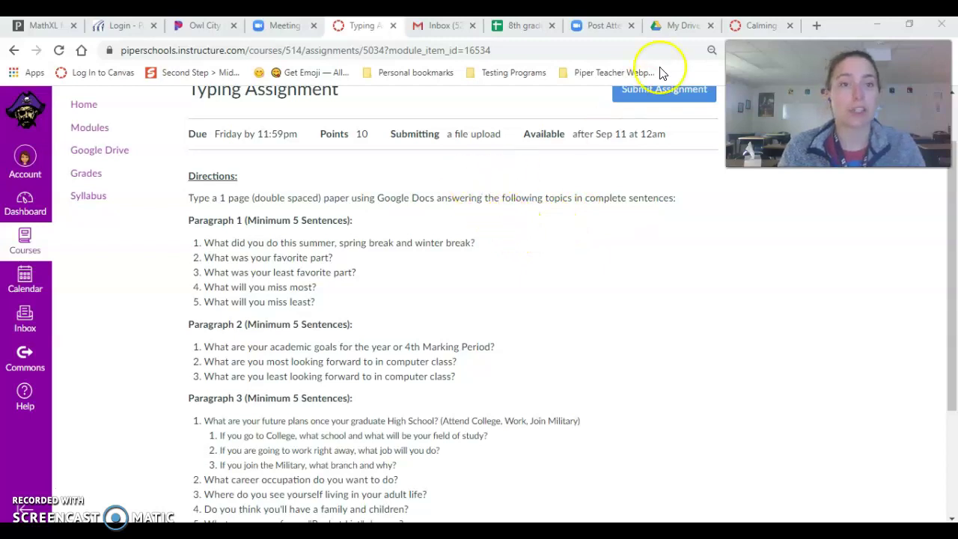
Create a folder named '!Canvas Assignments' in My Drive and open it
left_click(693, 36)
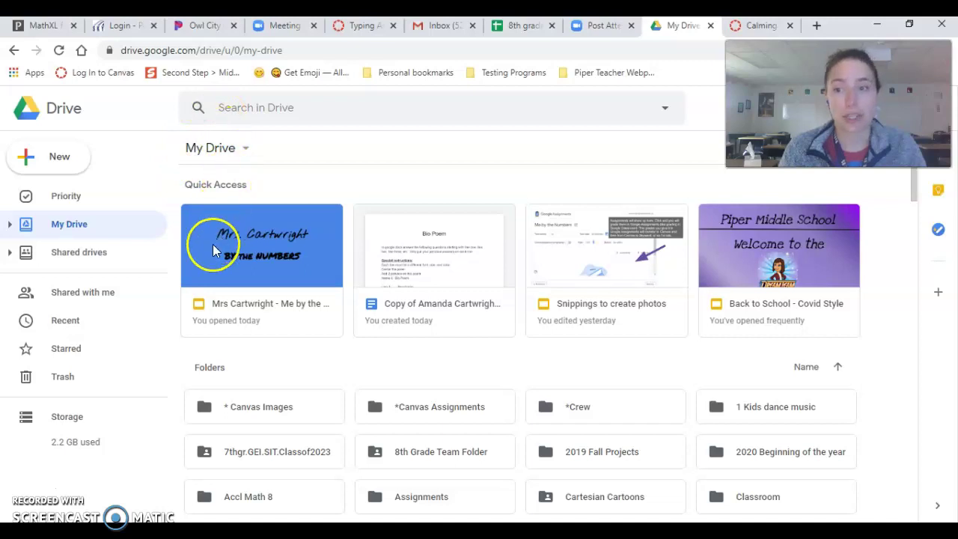
left_click(67, 163)
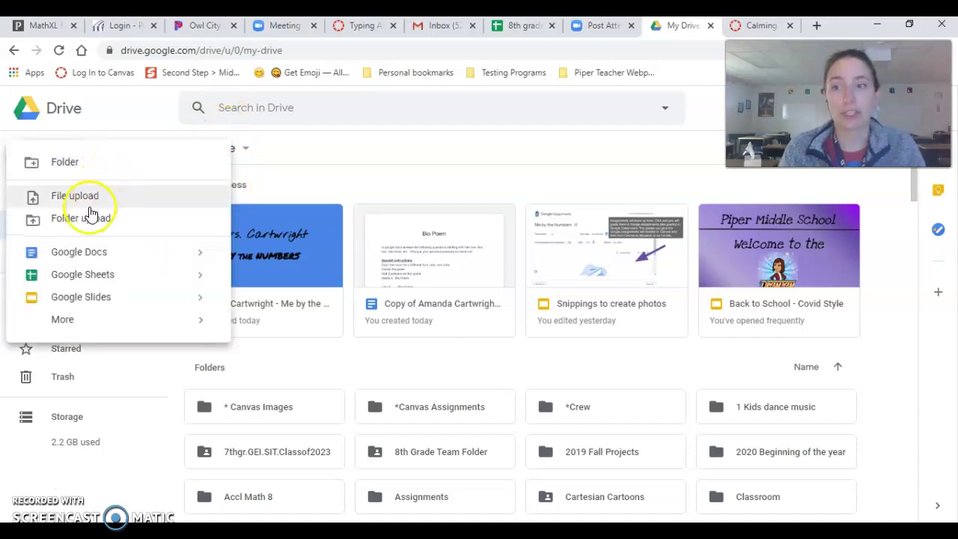
left_click(80, 172)
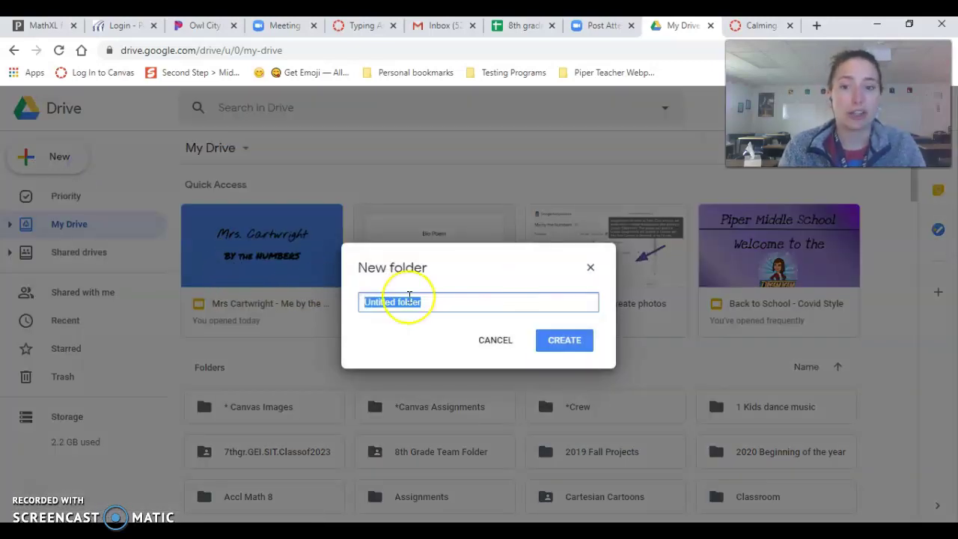
type("Canvas Assignments")
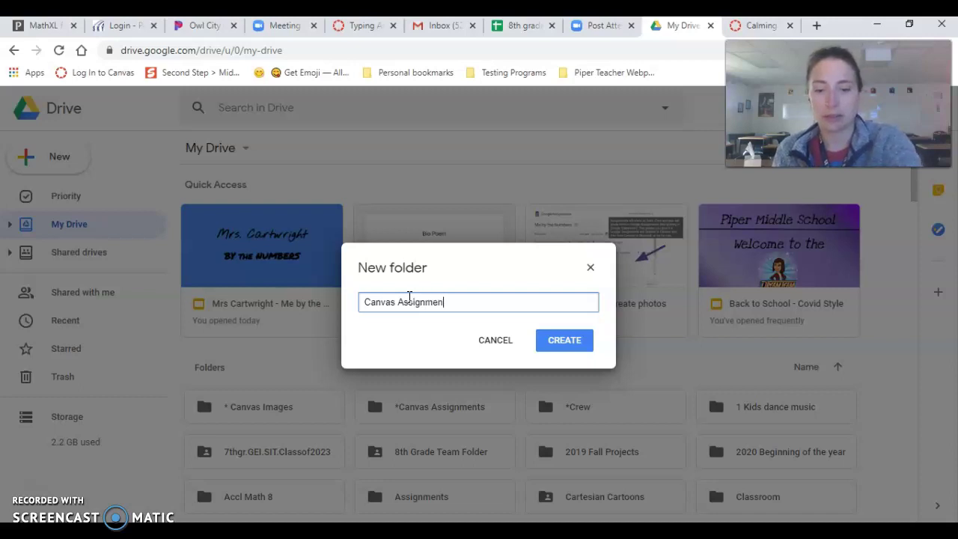
left_click(366, 301)
type("!")
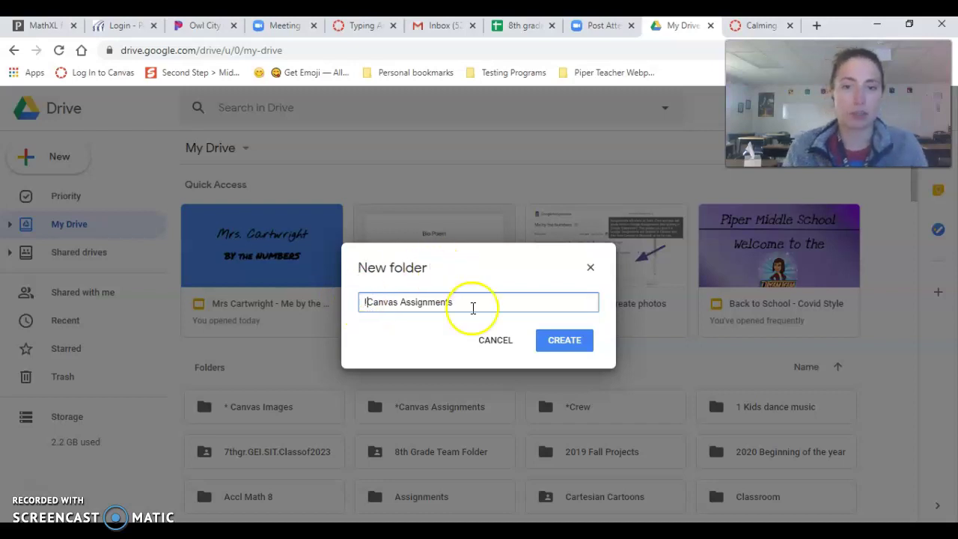
left_click(563, 340)
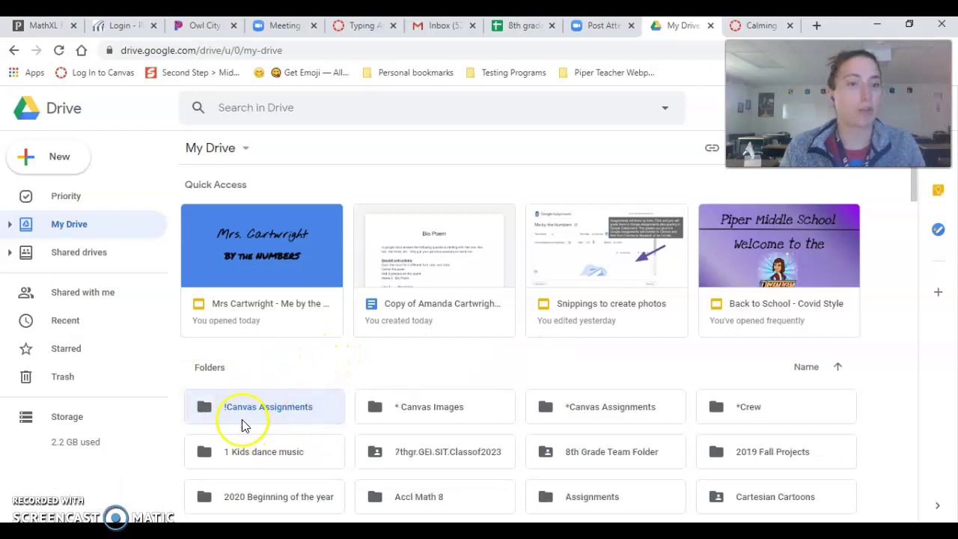
left_click(271, 416)
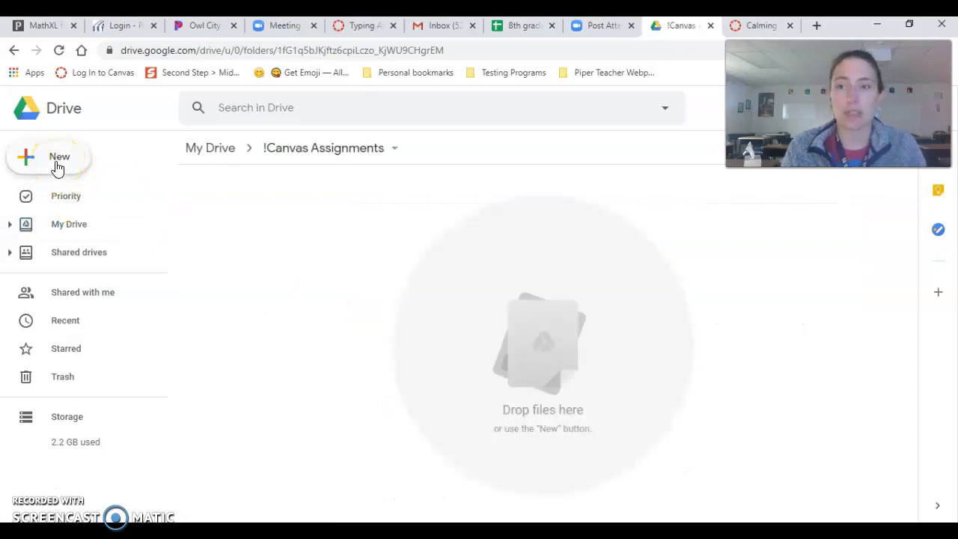
Create a new Google Doc in the folder and snap its window to the left half
left_click(57, 166)
left_click(76, 252)
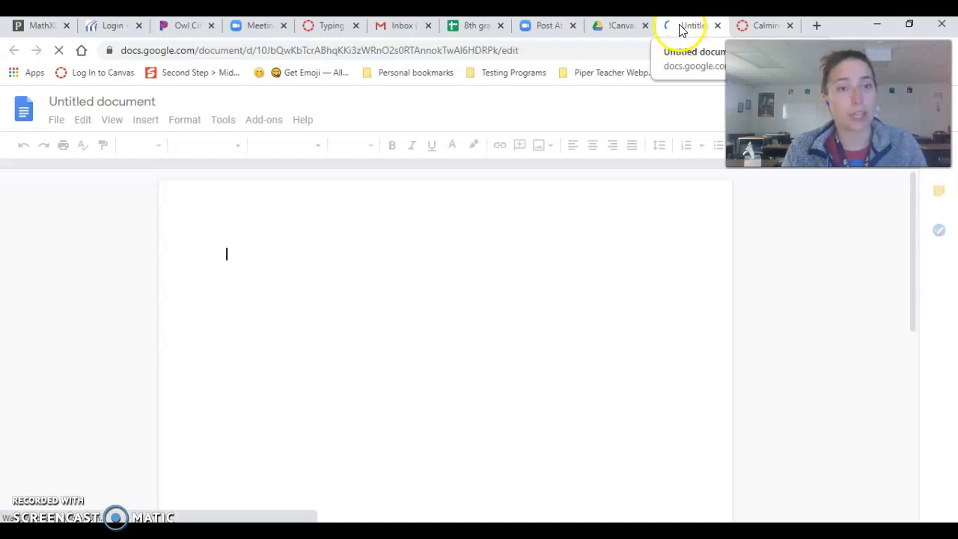
left_click_drag(680, 33, 437, 46)
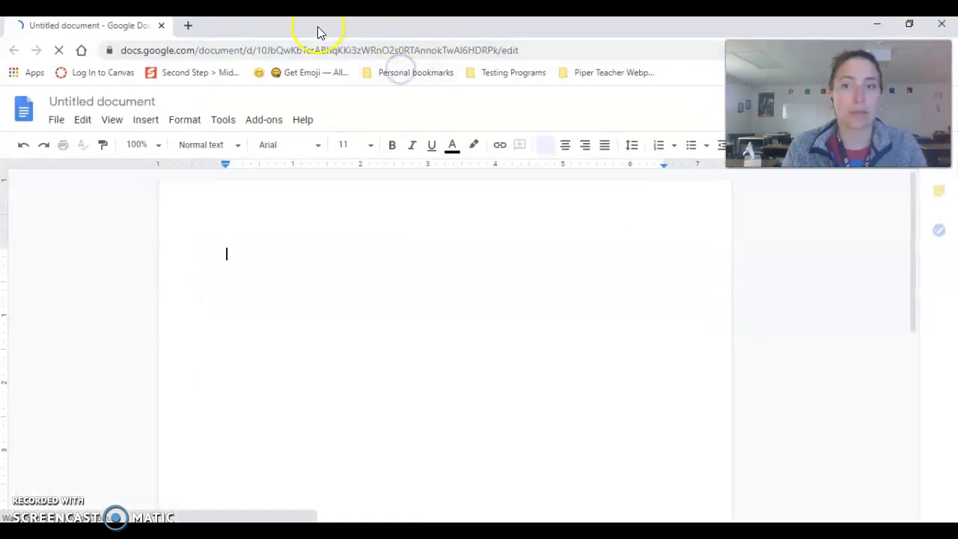
mouse_move(316, 33)
left_mouse_down()
mouse_move(899, 80)
mouse_move(2, 75)
left_mouse_up()
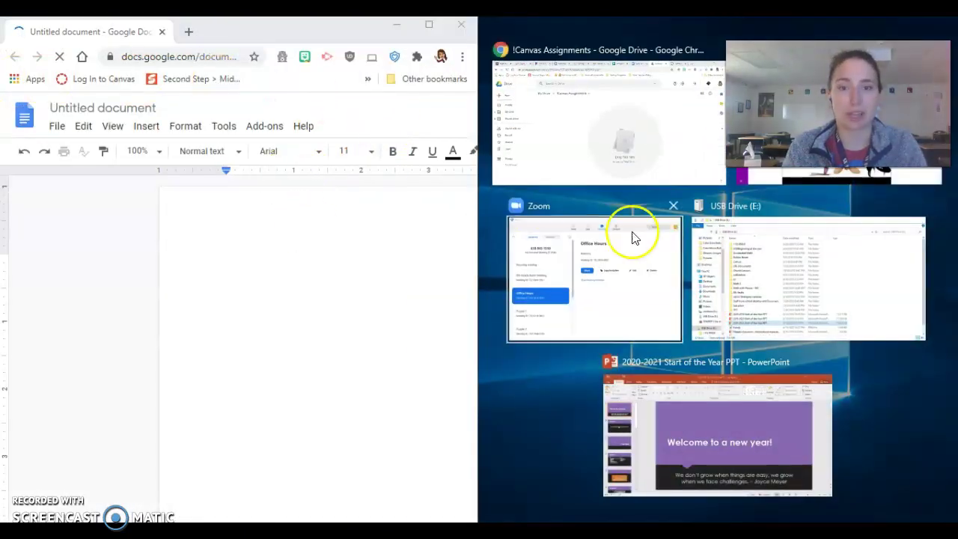
Show the Canvas directions on the right and type 'Here is my typing assignment' in the document
left_click(637, 141)
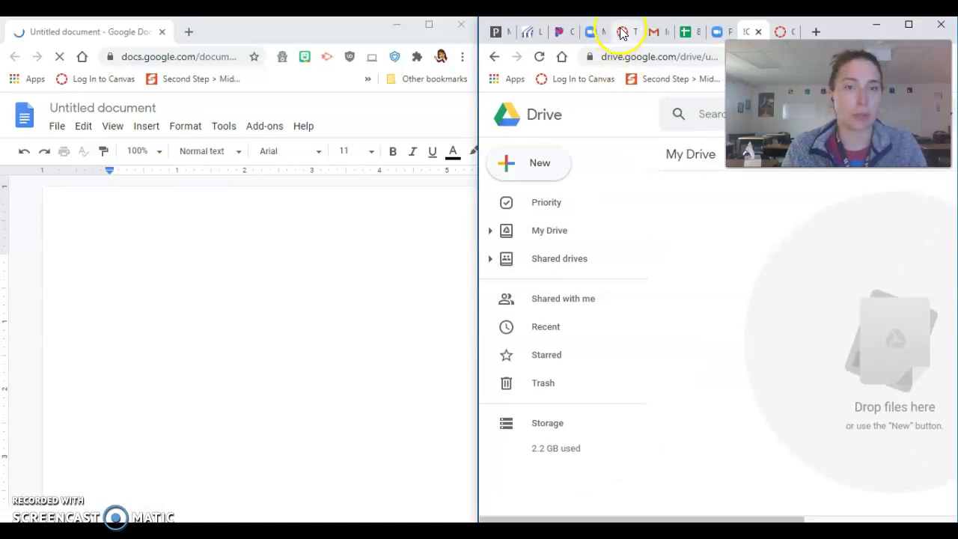
left_click(621, 31)
scroll(591, 261, "down", 1)
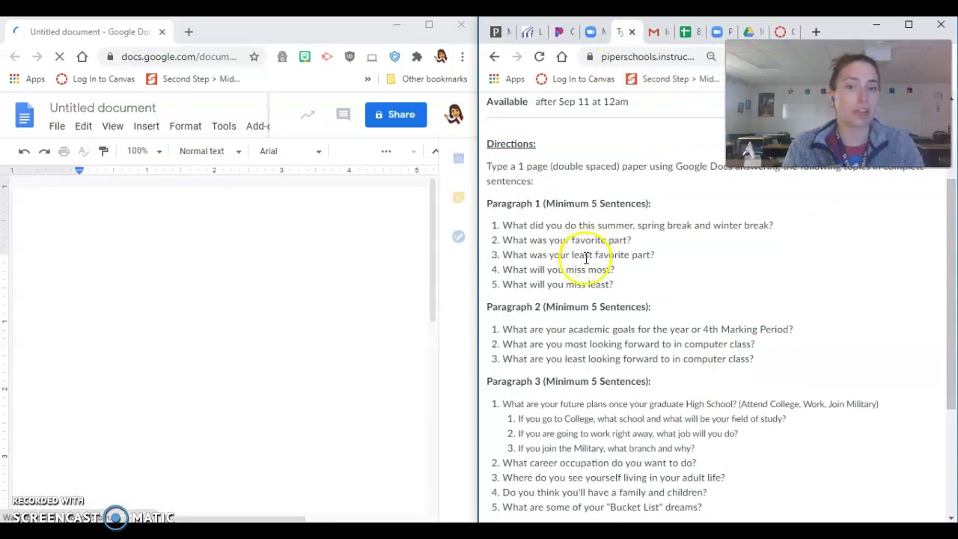
left_click(88, 226)
left_click(84, 252)
type("Here is my typing")
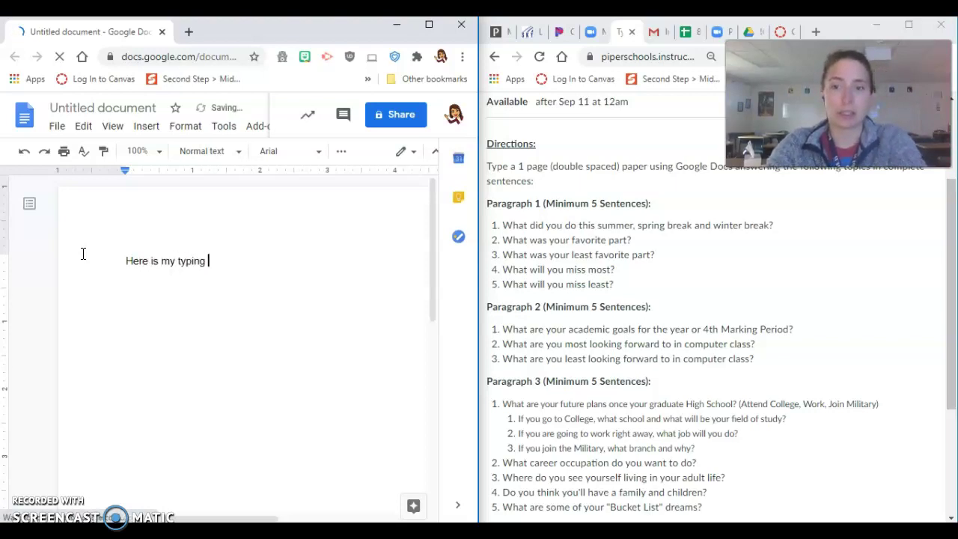
type("assignment")
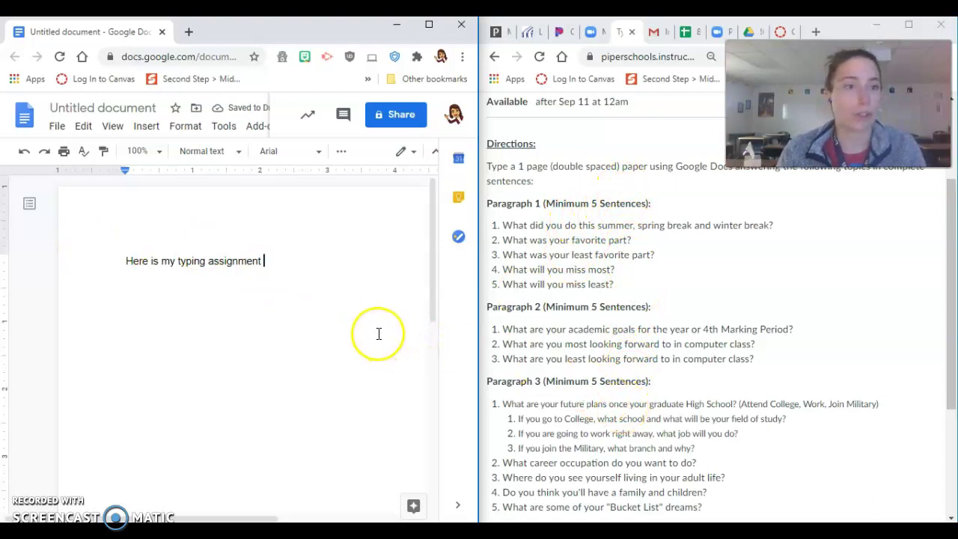
Change the document title from 'Untitled document' to 'Typing Assignment'
left_click(129, 108)
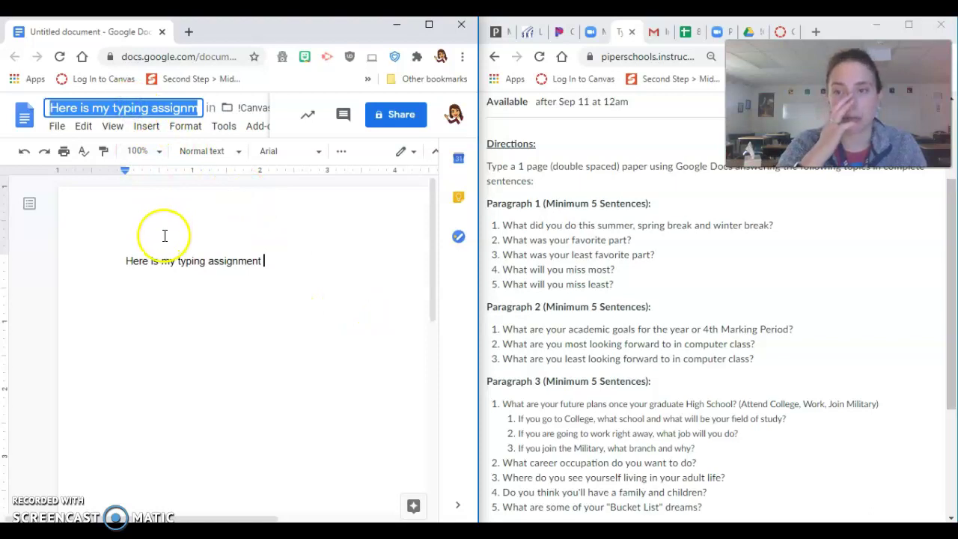
type("T")
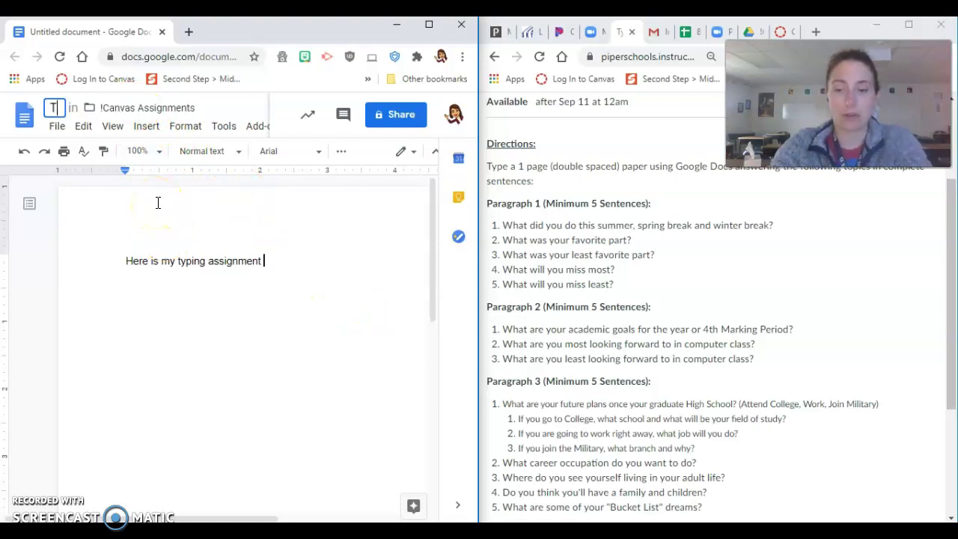
type("yp")
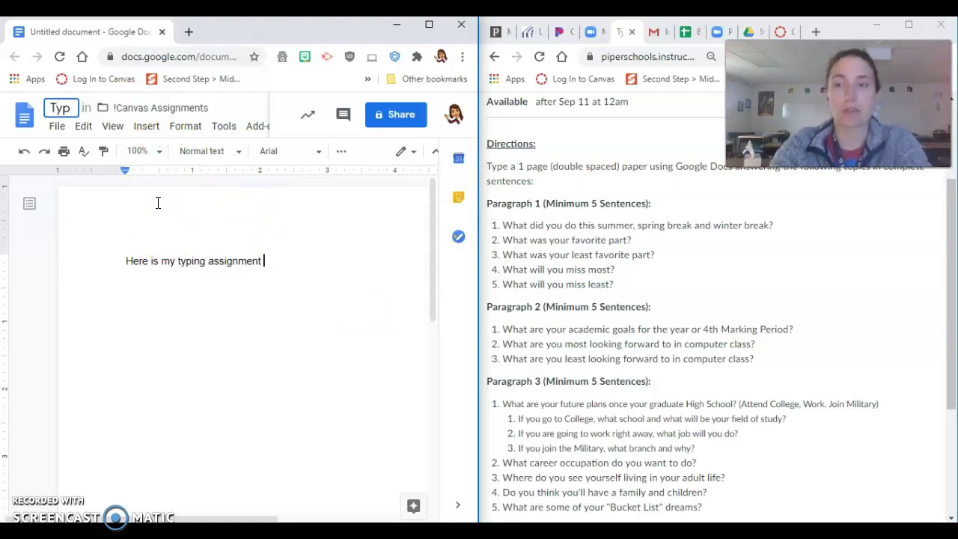
type("ing ")
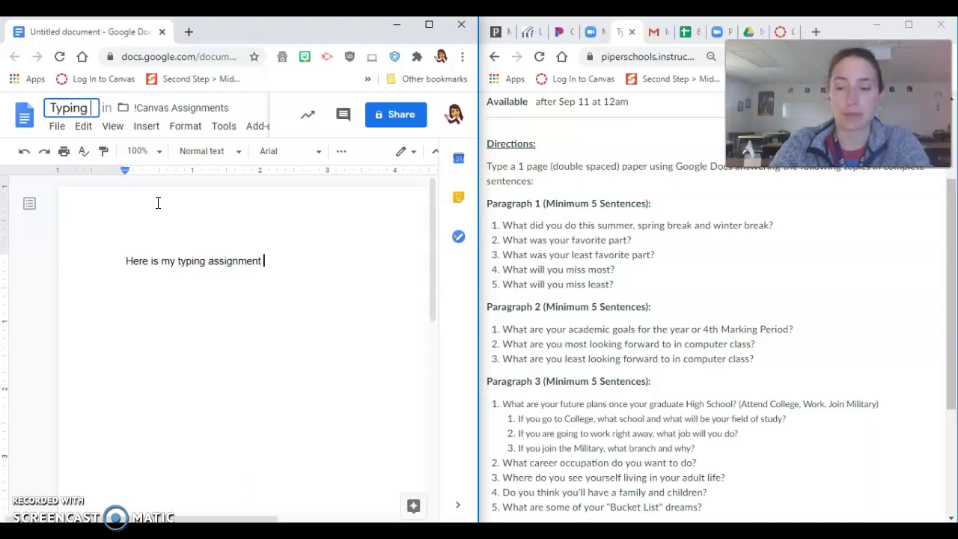
type("Assignment")
left_click(319, 316)
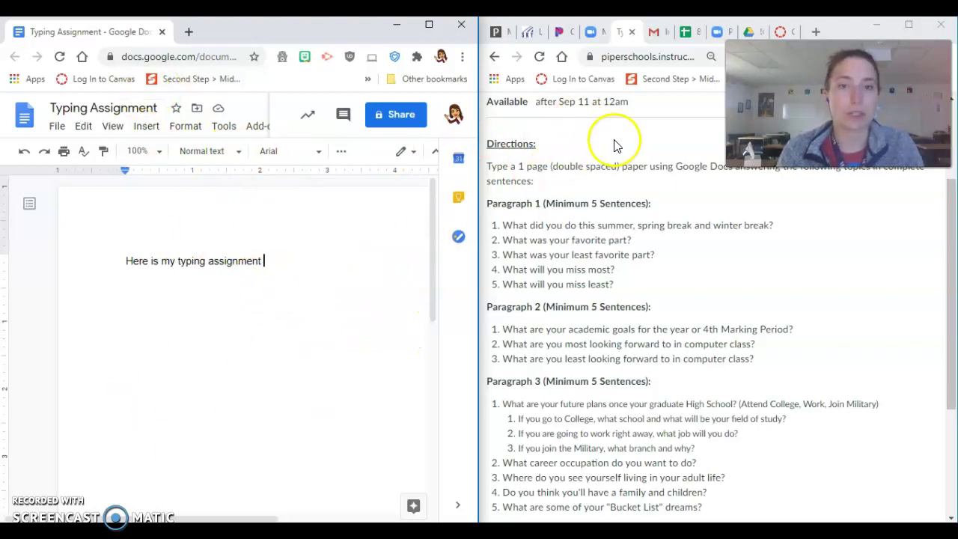
Maximize the Canvas assignment page and choose Google Doc as the submission type
left_click(909, 26)
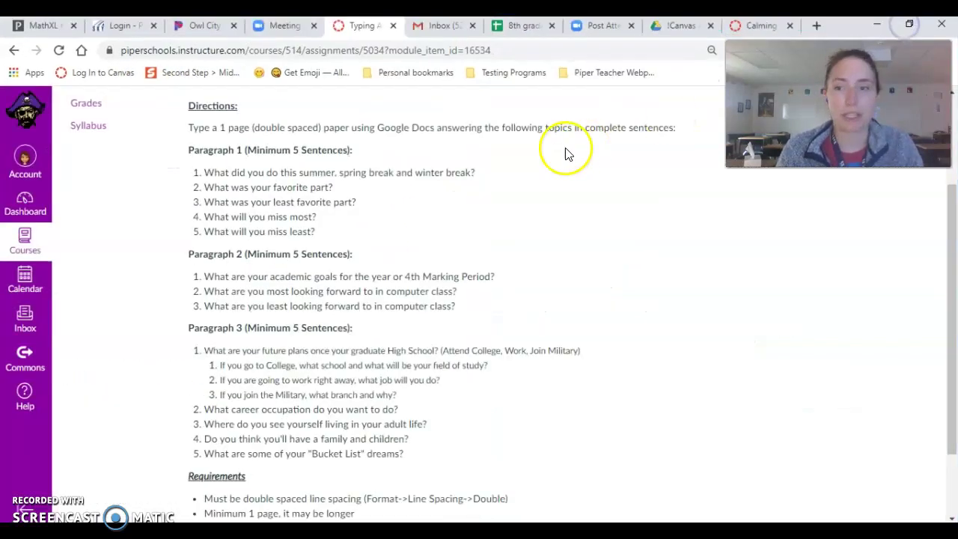
scroll(386, 268, "down", 1)
scroll(387, 275, "down", 2)
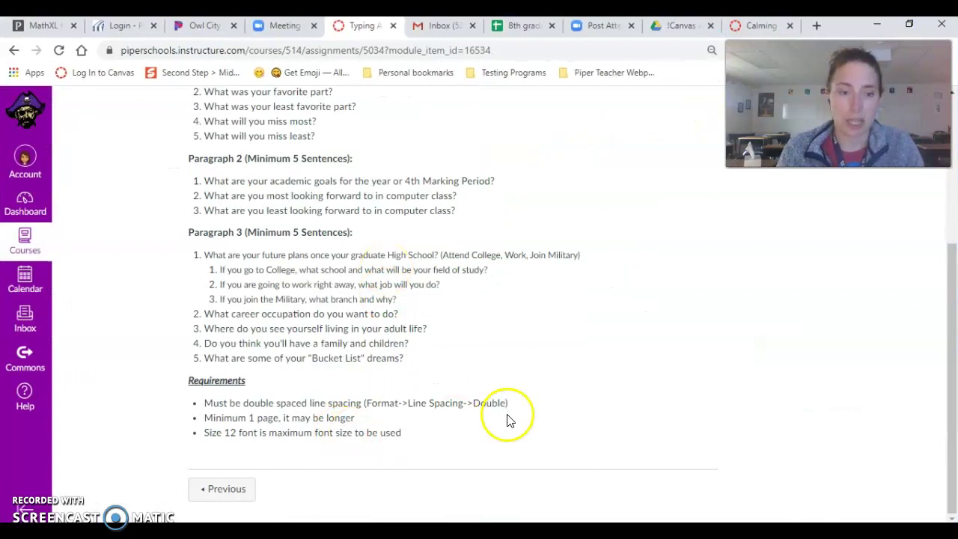
scroll(501, 337, "up", 3)
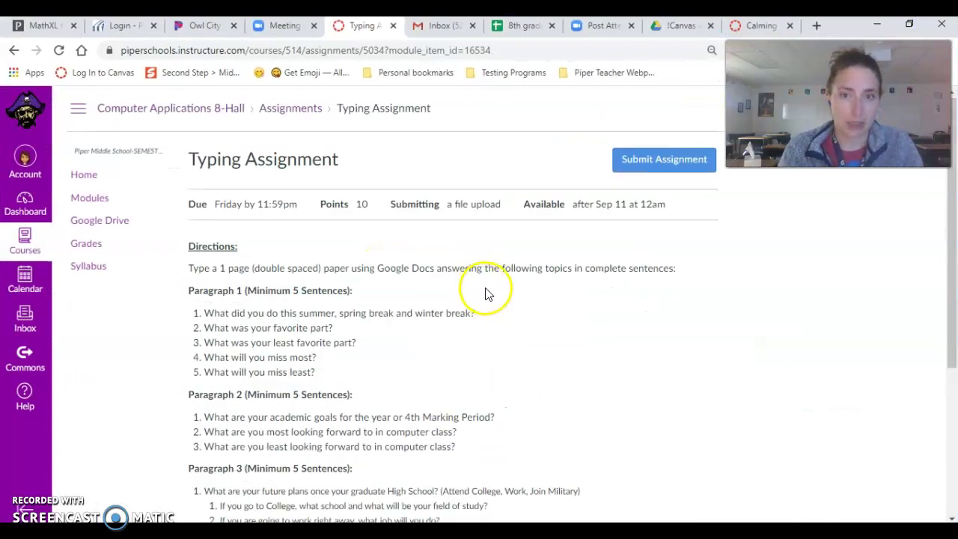
left_click(650, 164)
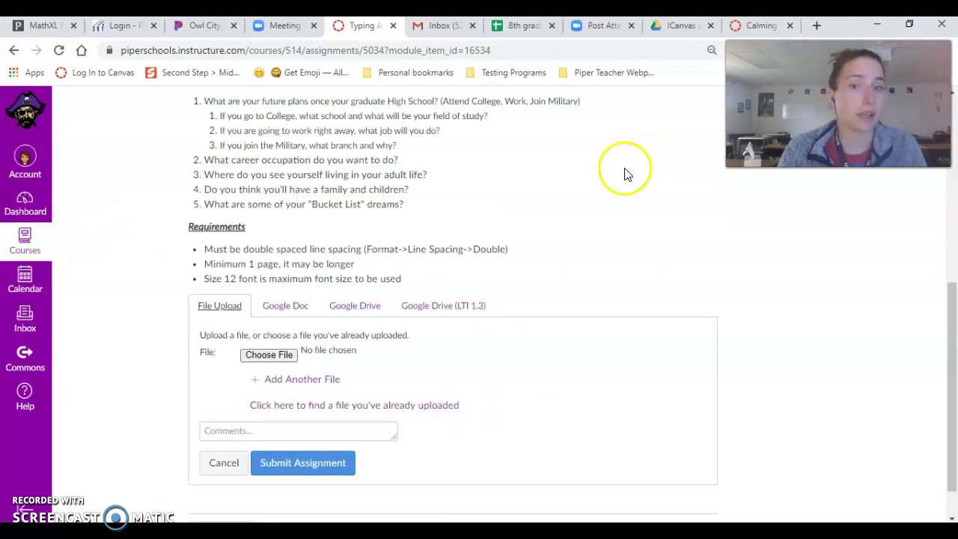
left_click(285, 315)
left_click(332, 318)
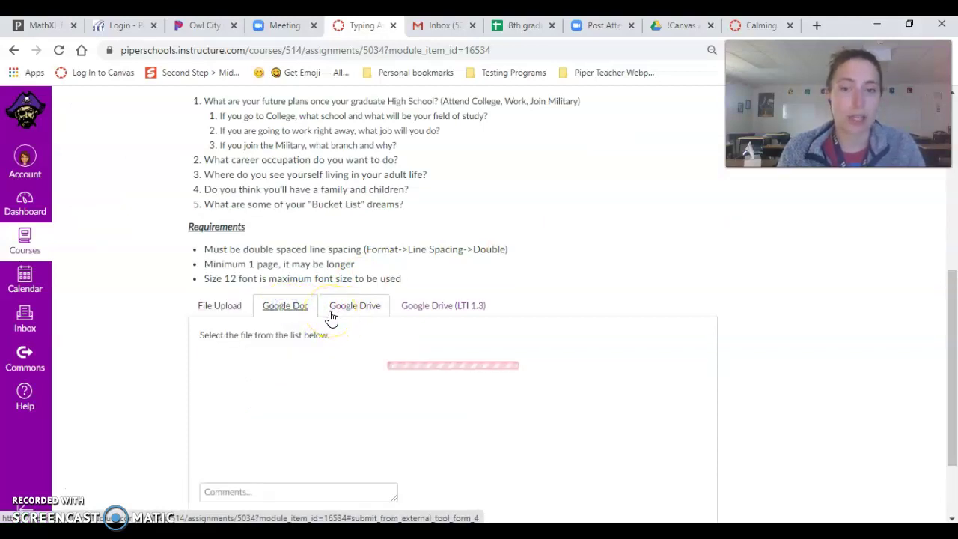
left_click(361, 313)
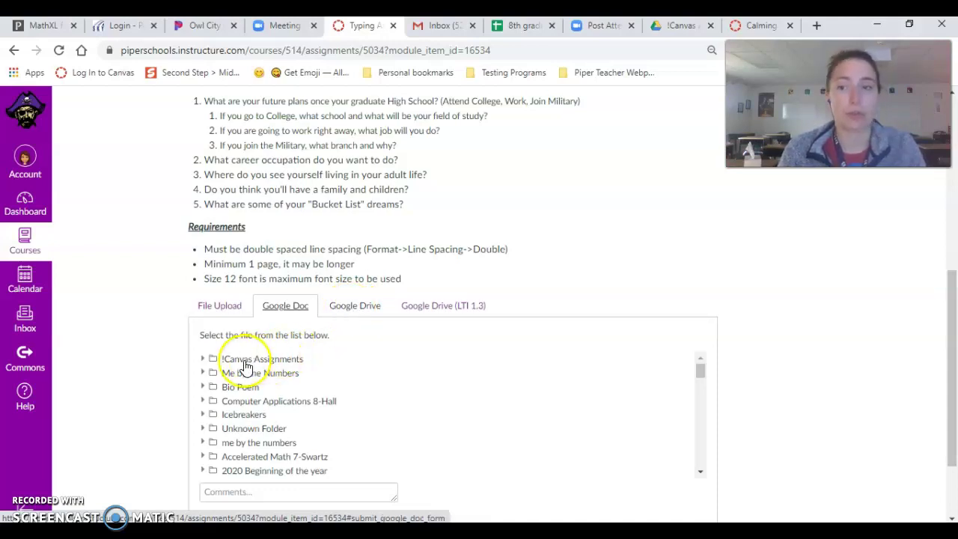
Select Typing Assignment from the !Canvas Assignments folder and submit it
left_click(203, 359)
left_click(271, 371)
scroll(299, 374, "down", 3)
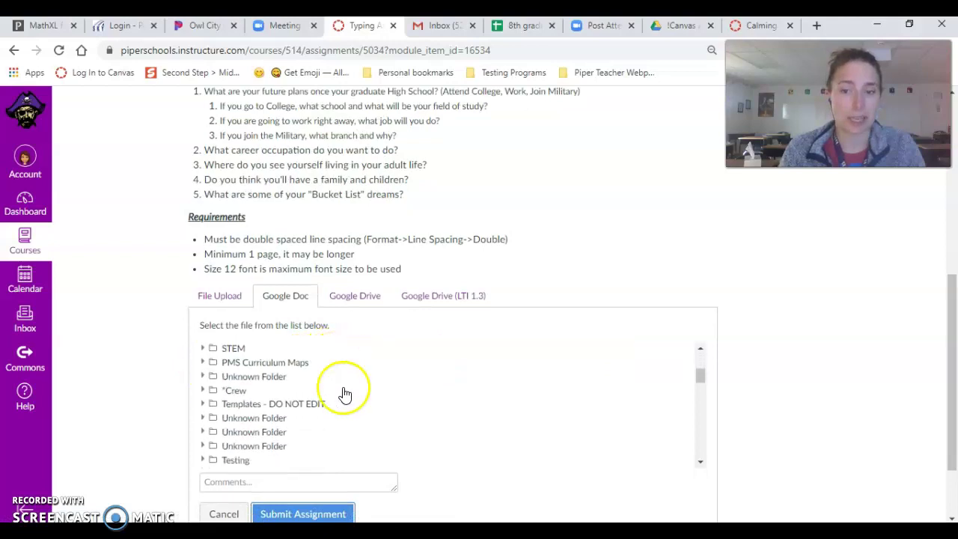
left_click(319, 514)
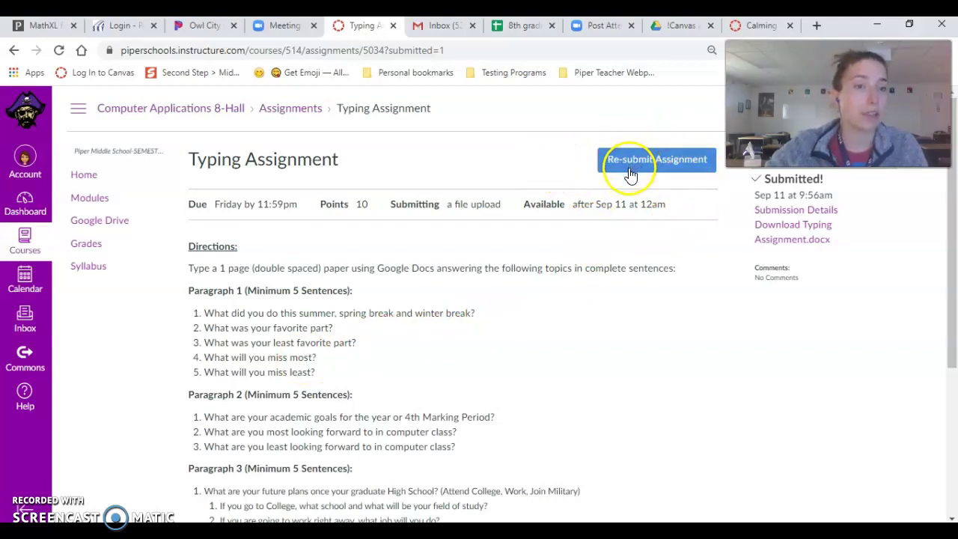
Wait for the upload, then check the Submitted! sidebar lists Typing Assignment.docx
scroll(514, 332, "down", 2)
scroll(511, 330, "down", 1)
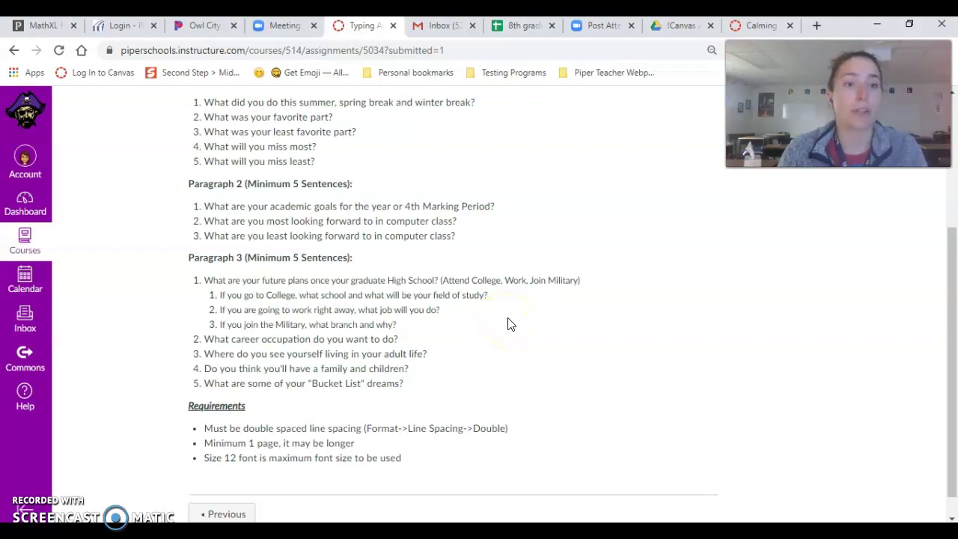
scroll(512, 322, "up", 5)
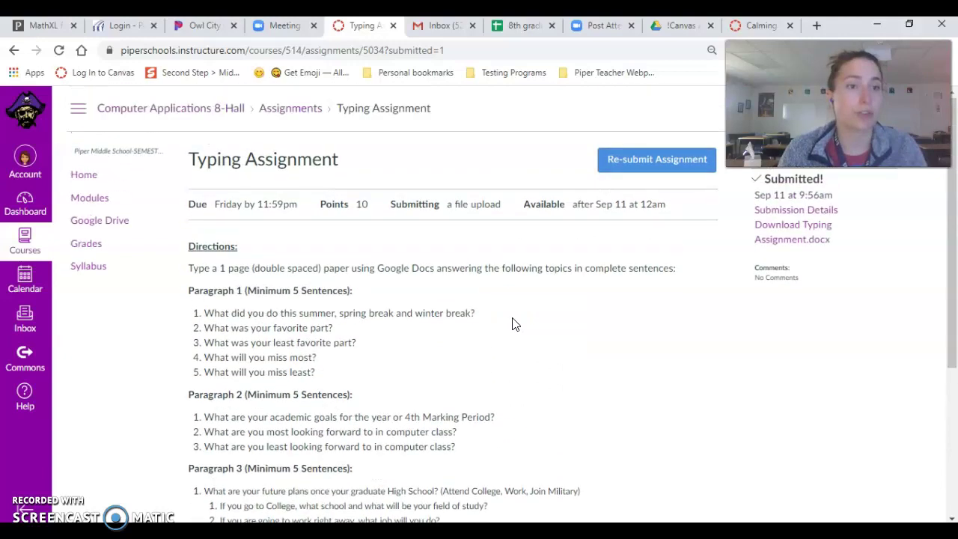